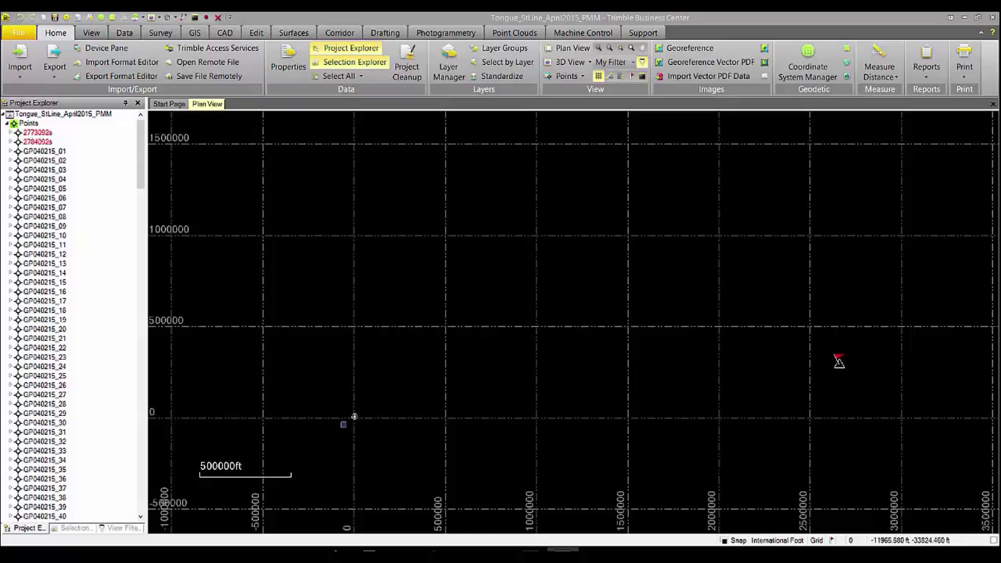
# Zoom in and open the Properties of survey point GP040215_81
pyautogui.scroll(5, 348, 422)
pyautogui.scroll(8, 353, 420)
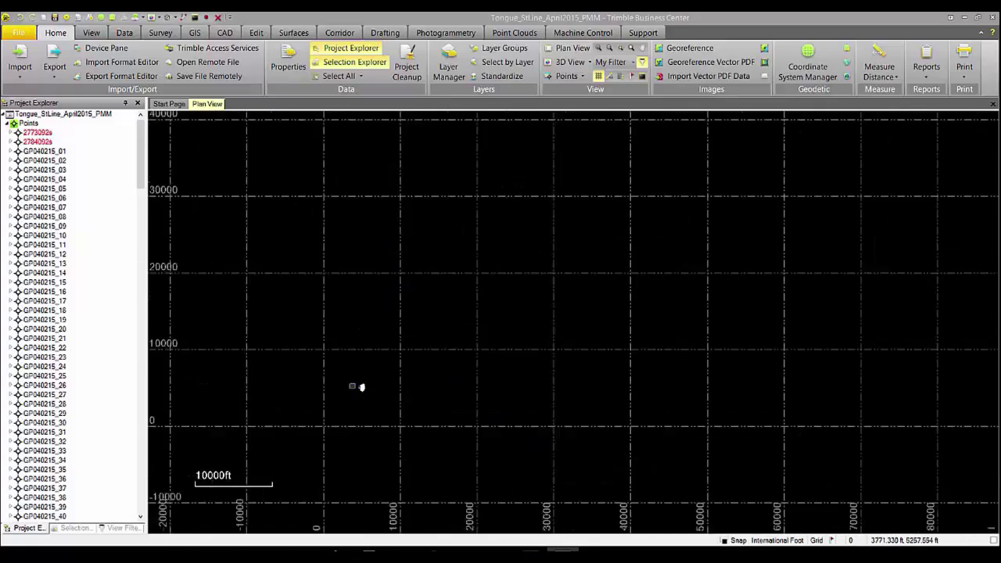
pyautogui.scroll(5, 410, 410)
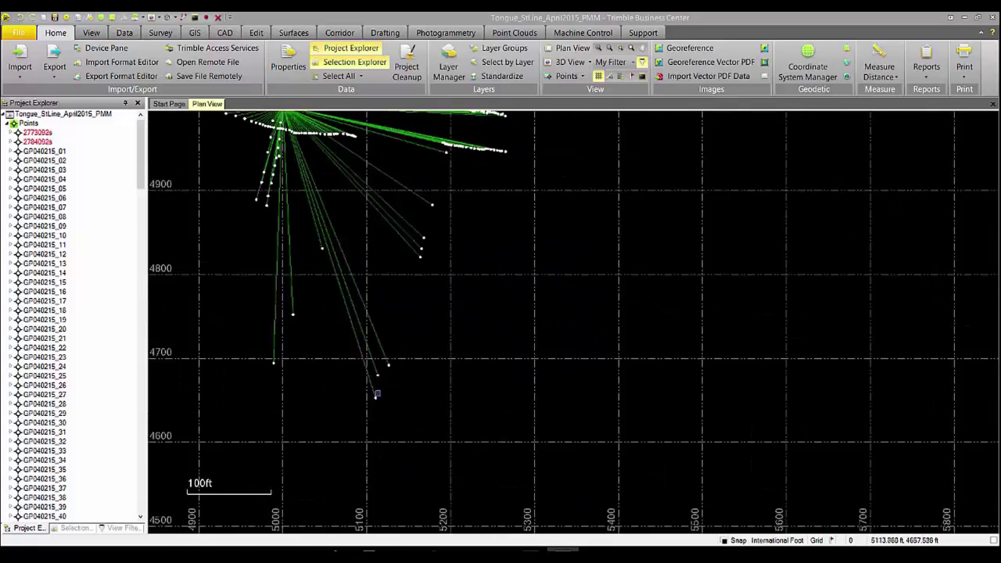
pyautogui.click(377, 397)
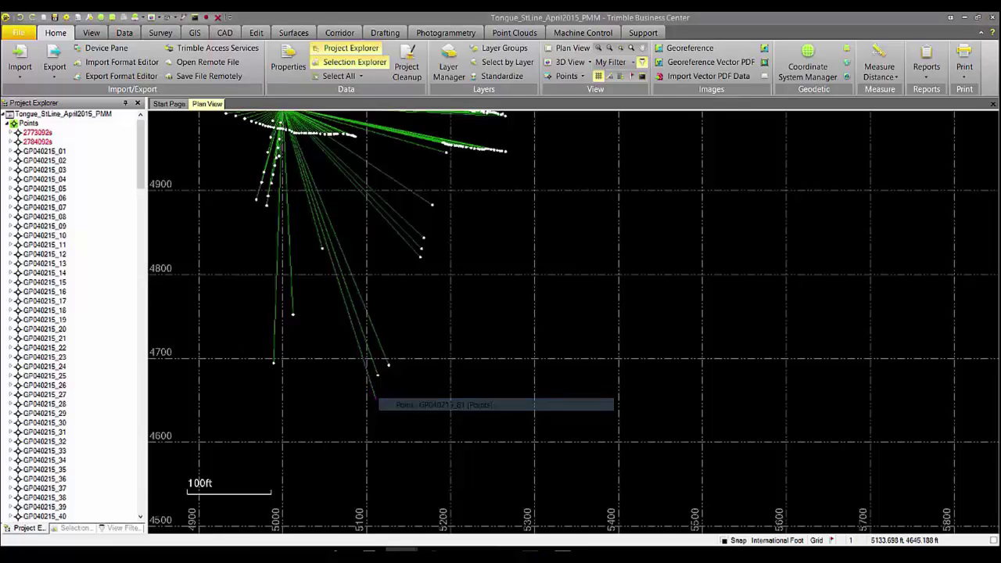
pyautogui.rightClick(377, 398)
pyautogui.click(386, 393)
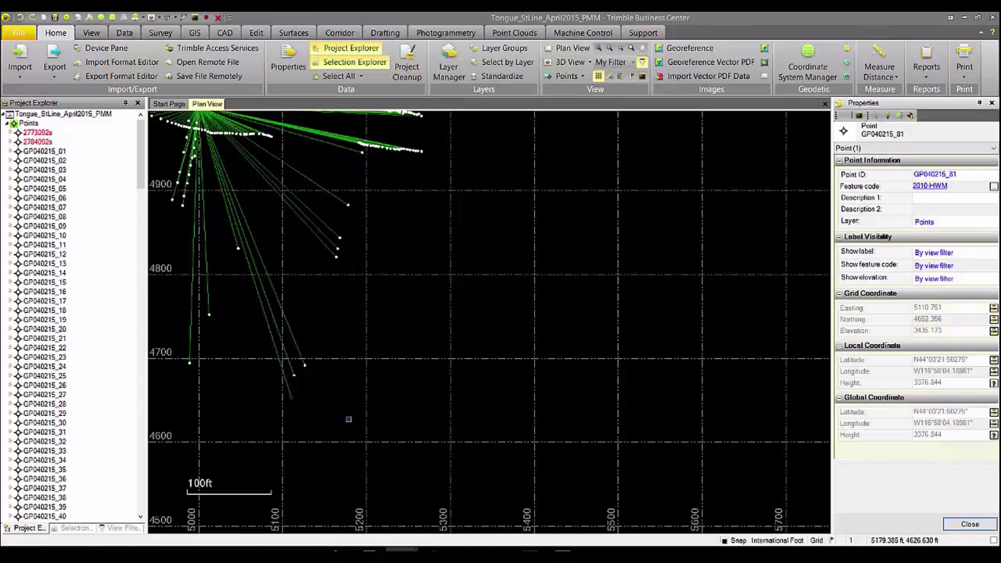
# Zoom to the red control points and select 2784092s to view its coordinates
pyautogui.scroll(-10, 348, 419)
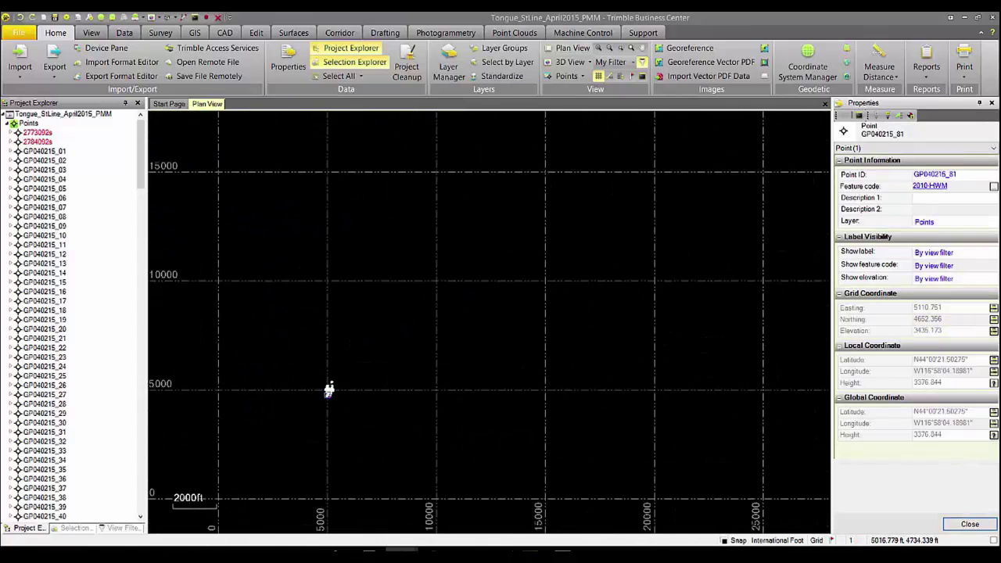
pyautogui.scroll(-8, 330, 391)
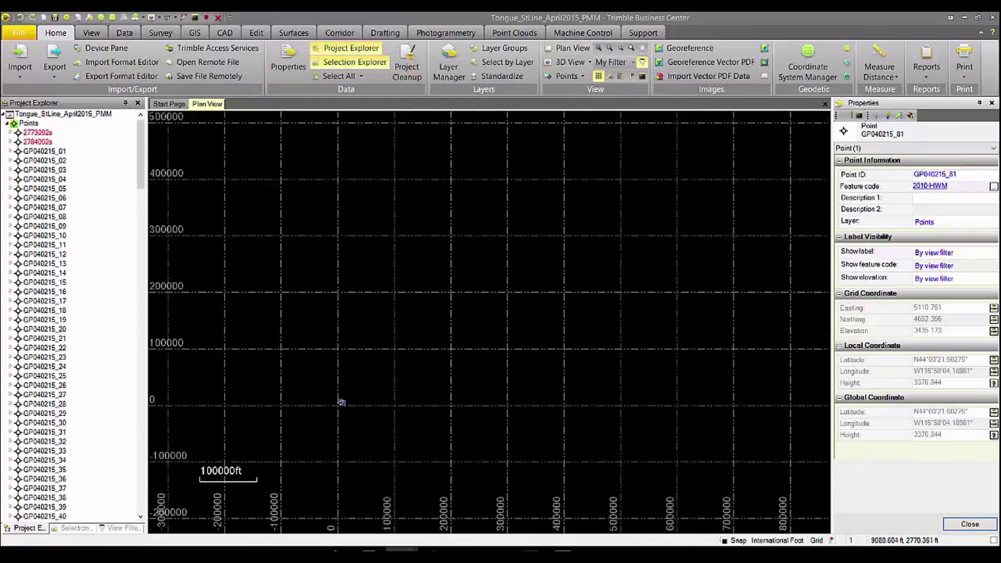
pyautogui.scroll(-4, 330, 405)
pyautogui.scroll(4, 725, 367)
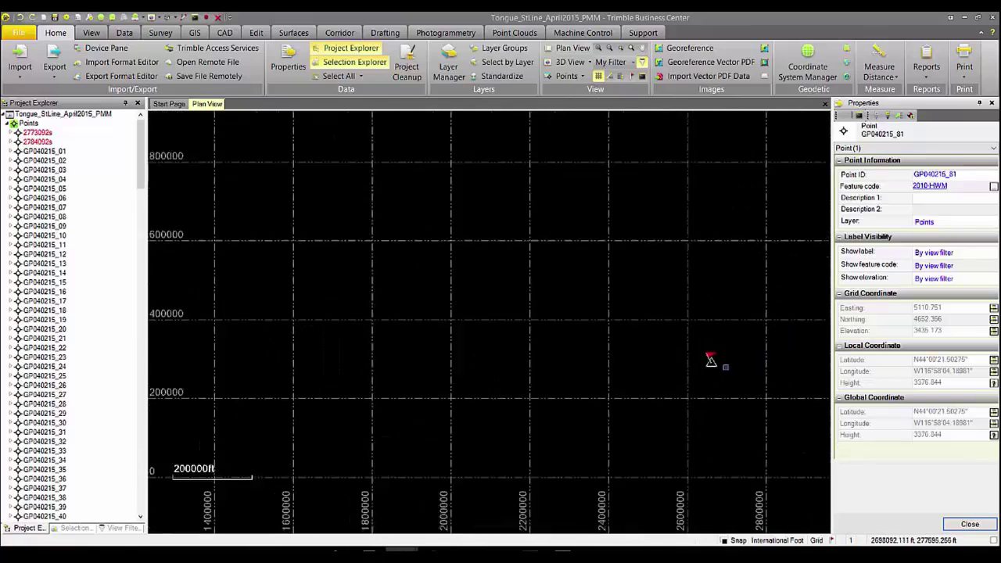
pyautogui.scroll(18, 725, 366)
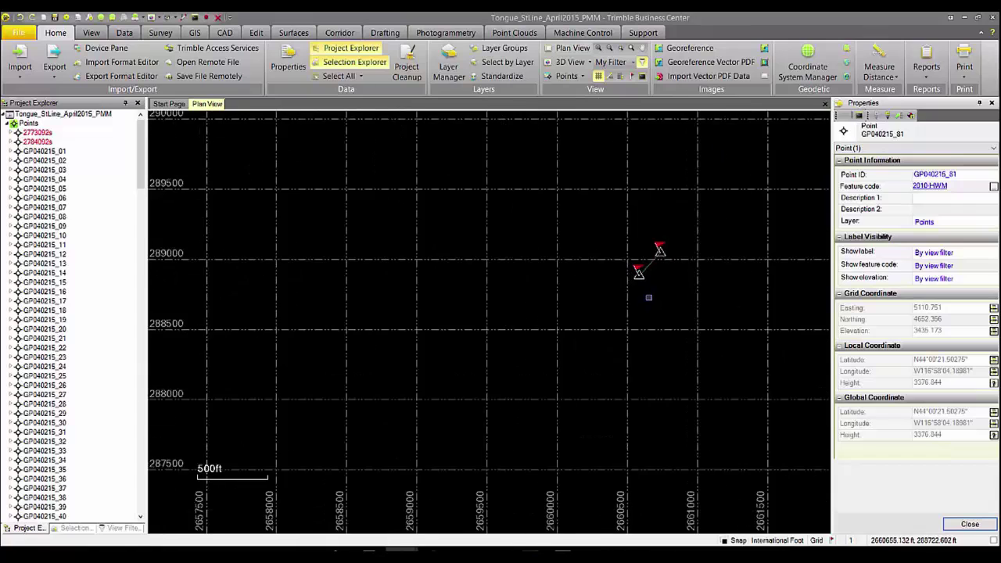
pyautogui.scroll(4, 649, 297)
pyautogui.click(632, 252)
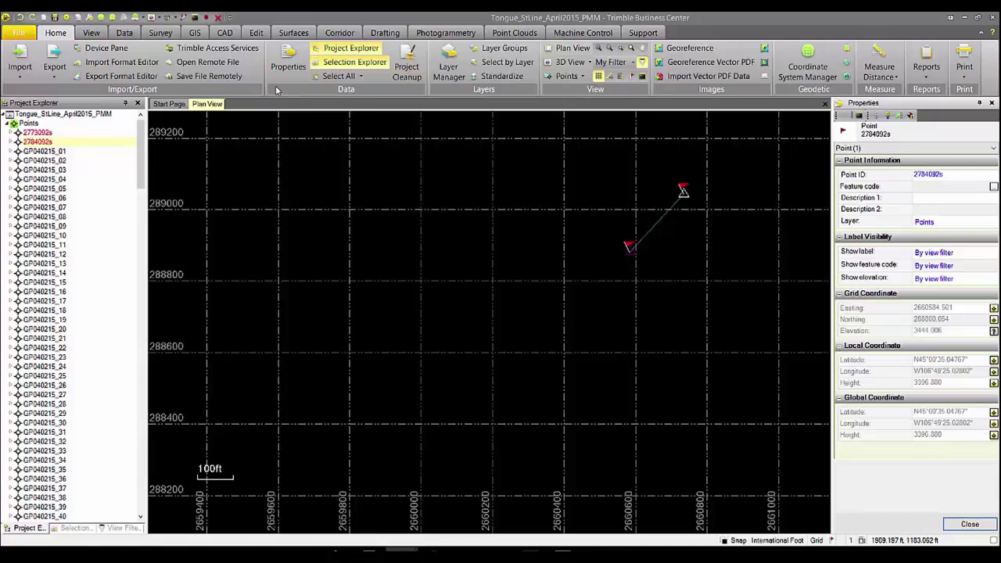
# Start Transform Survey Points and select all 485 points to transform
pyautogui.click(256, 33)
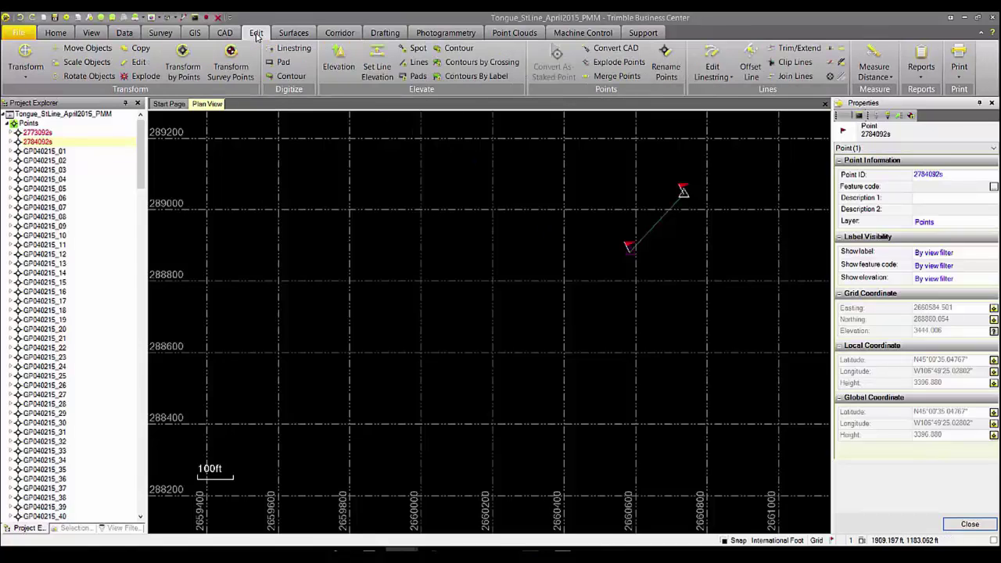
pyautogui.click(231, 70)
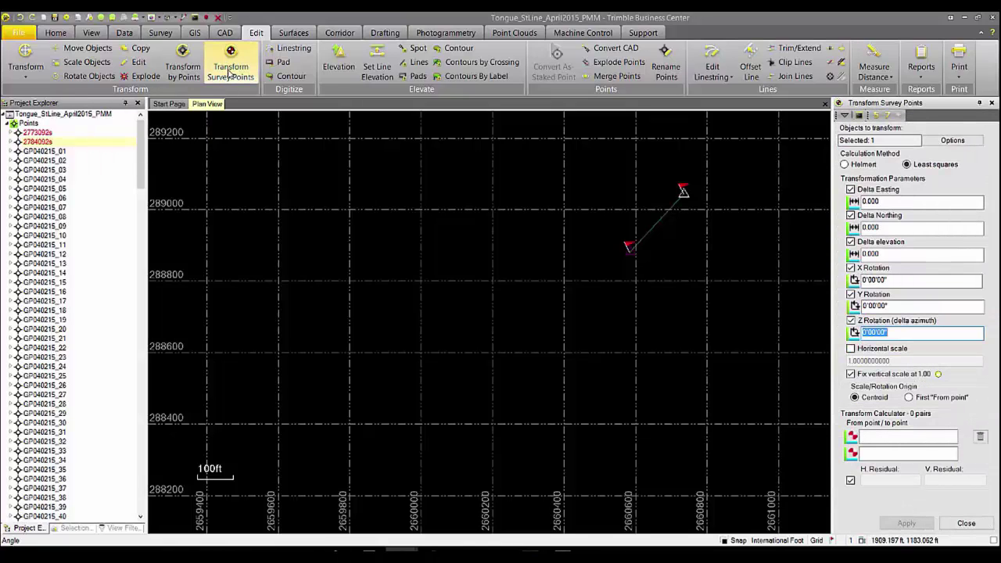
pyautogui.click(873, 140)
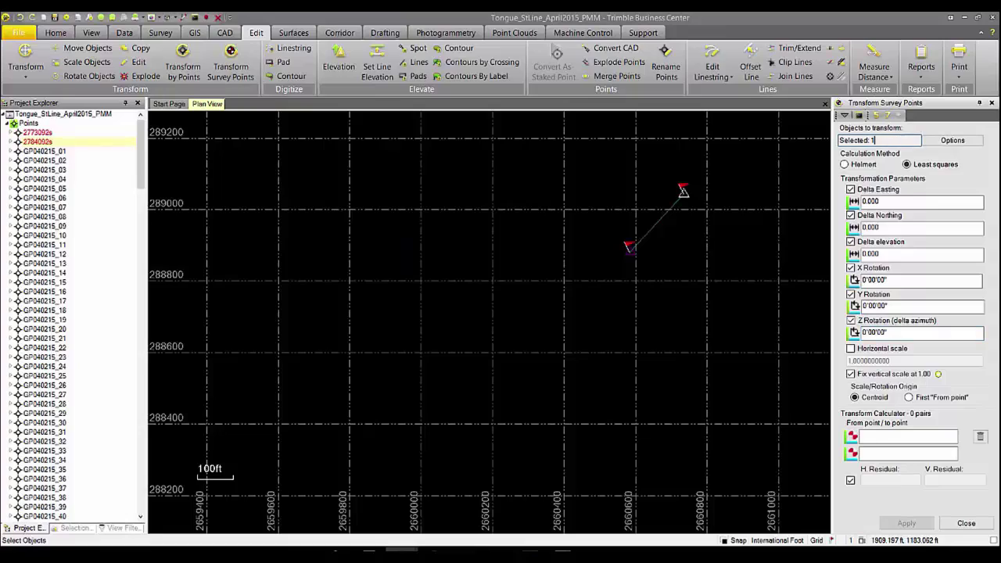
pyautogui.scroll(-6, 704, 238)
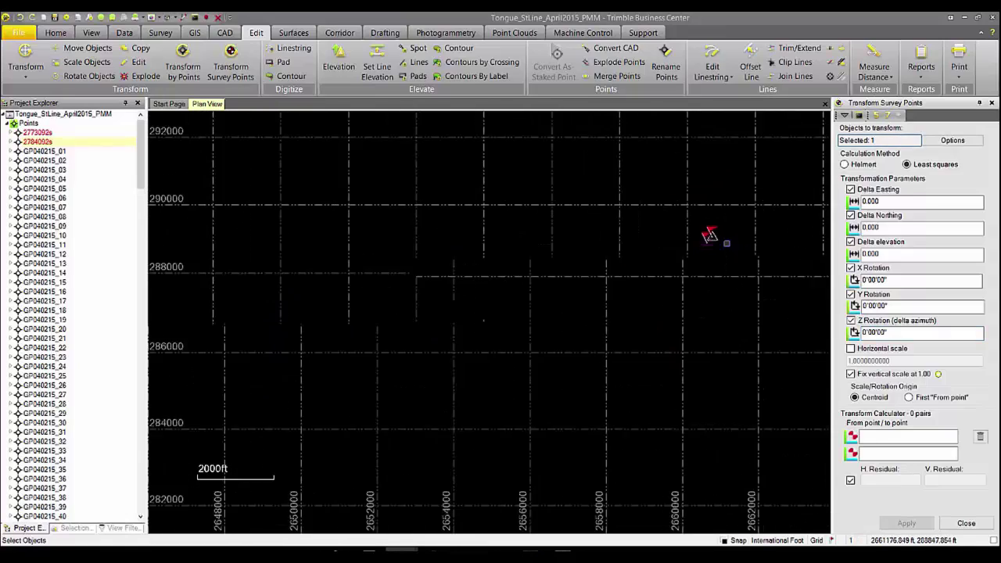
pyautogui.scroll(-8, 710, 235)
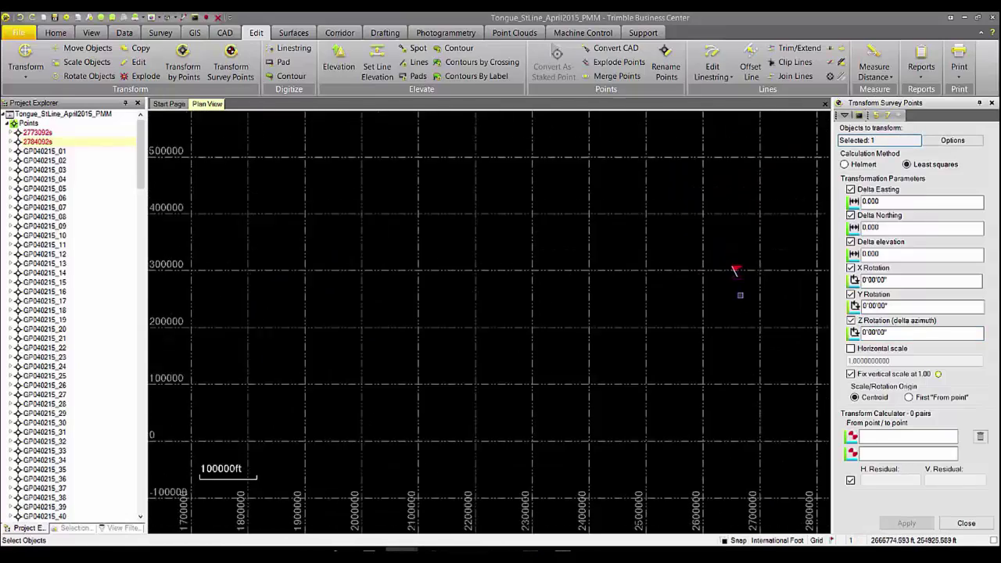
pyautogui.scroll(-4, 736, 277)
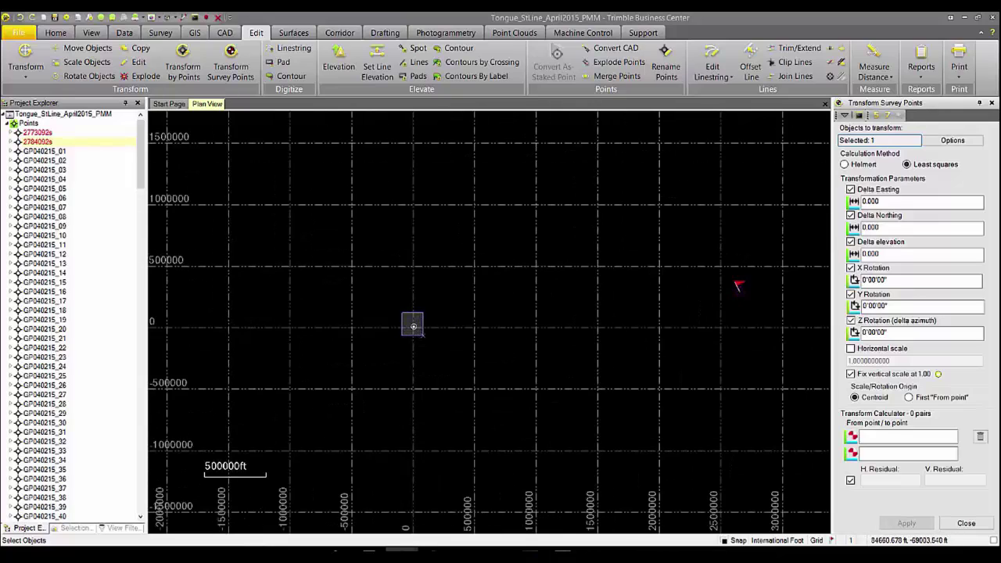
pyautogui.hotkey('ctrl', 'a')
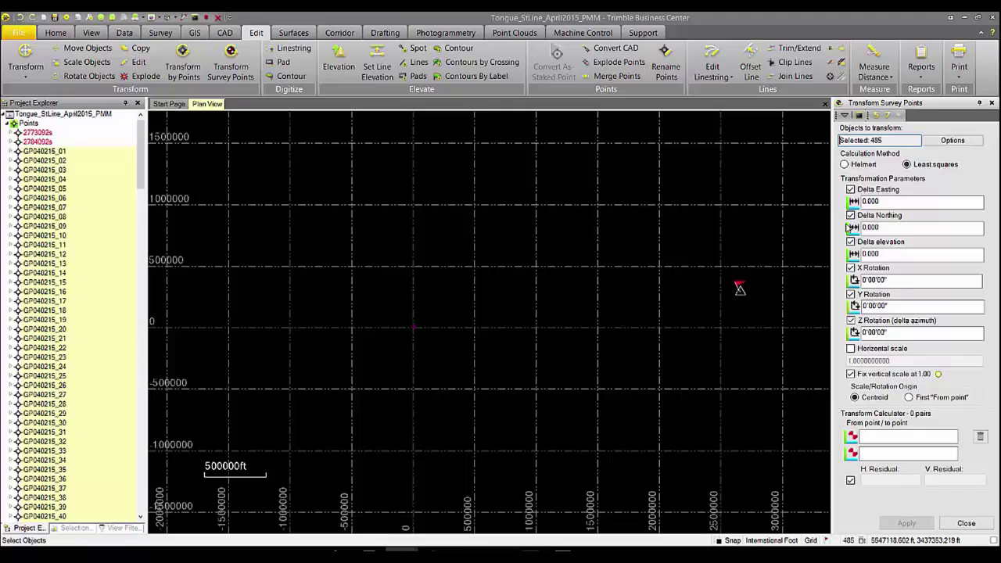
# Exclude X and Y rotation from the transformation, then zoom into the control points
pyautogui.click(851, 268)
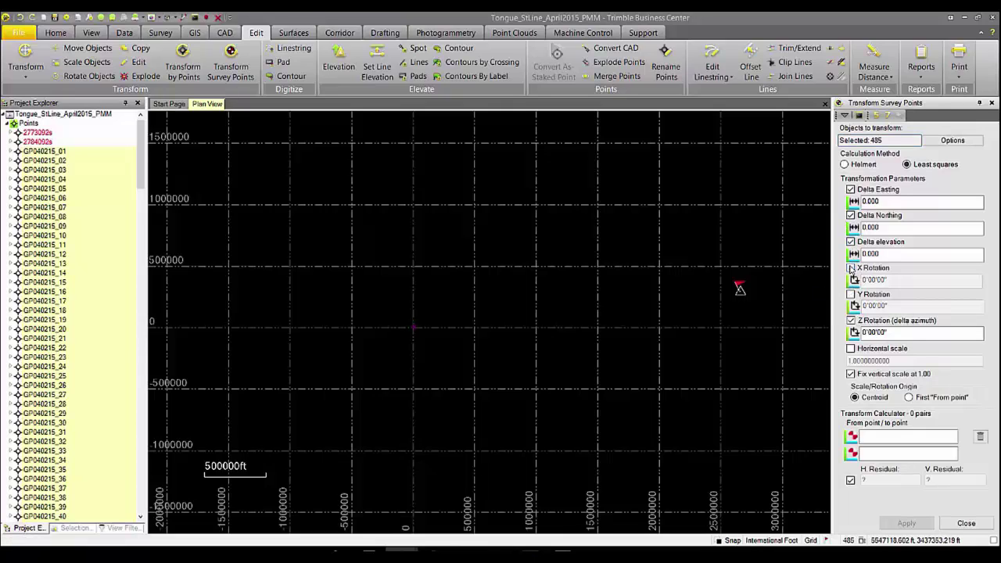
pyautogui.scroll(5, 753, 288)
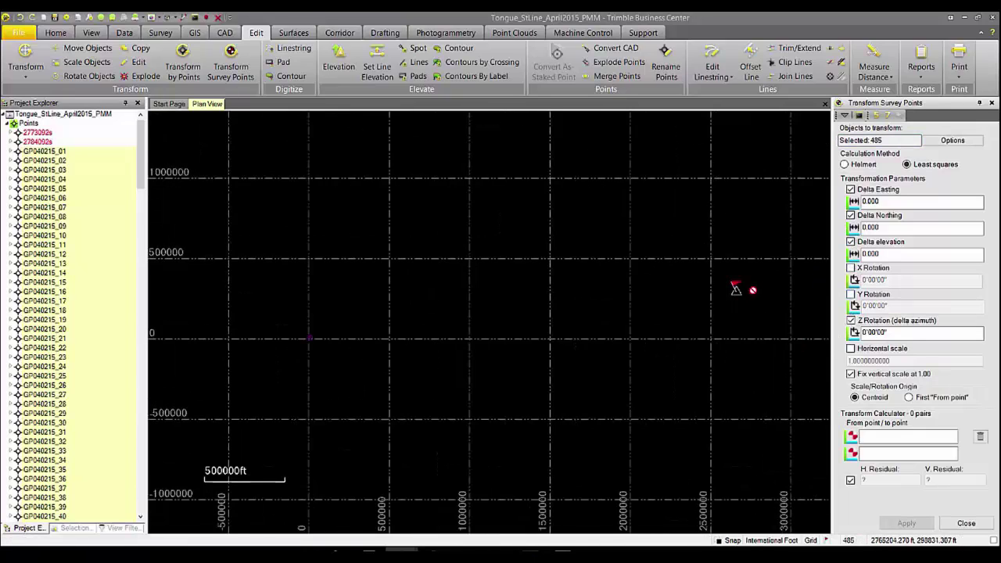
pyautogui.scroll(12, 733, 293)
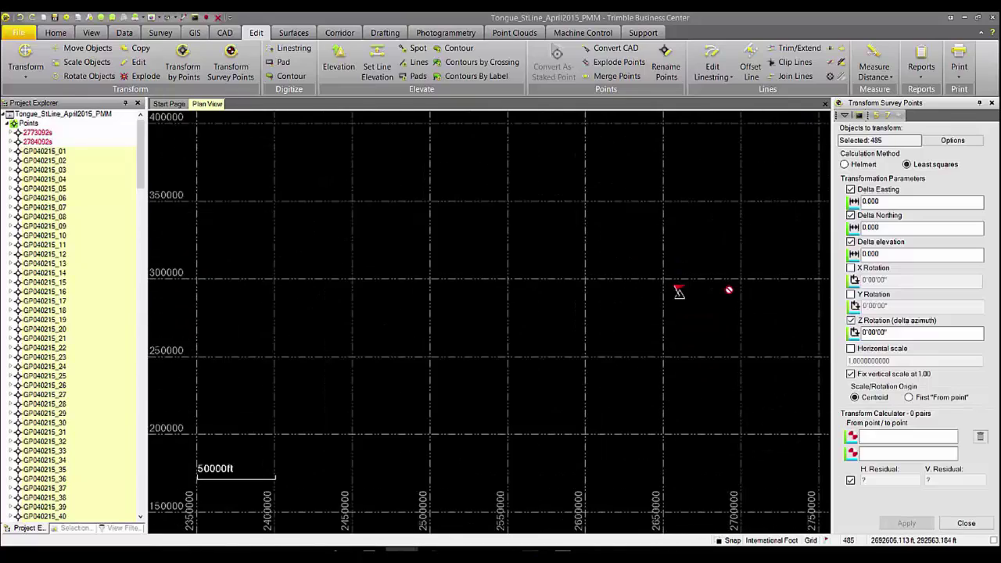
pyautogui.scroll(4, 581, 316)
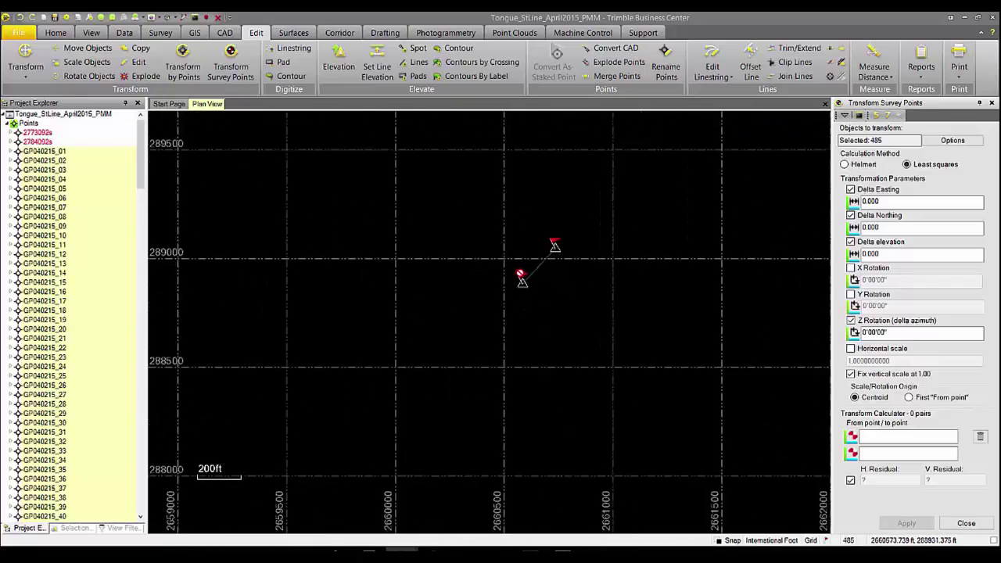
# Pair GP040215_239 with the lower control point and GP040215_241 with the upper one
pyautogui.click(899, 436)
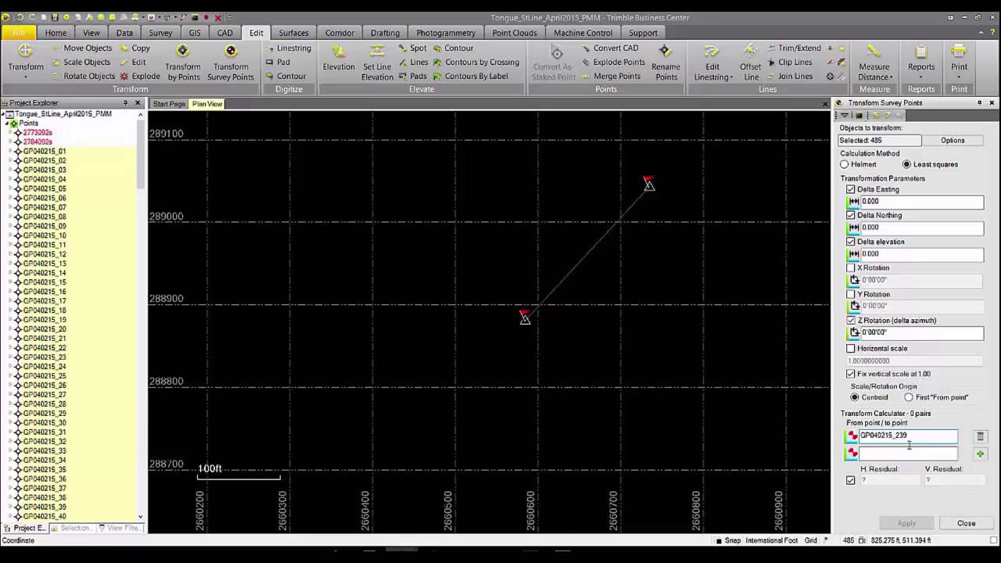
pyautogui.click(907, 453)
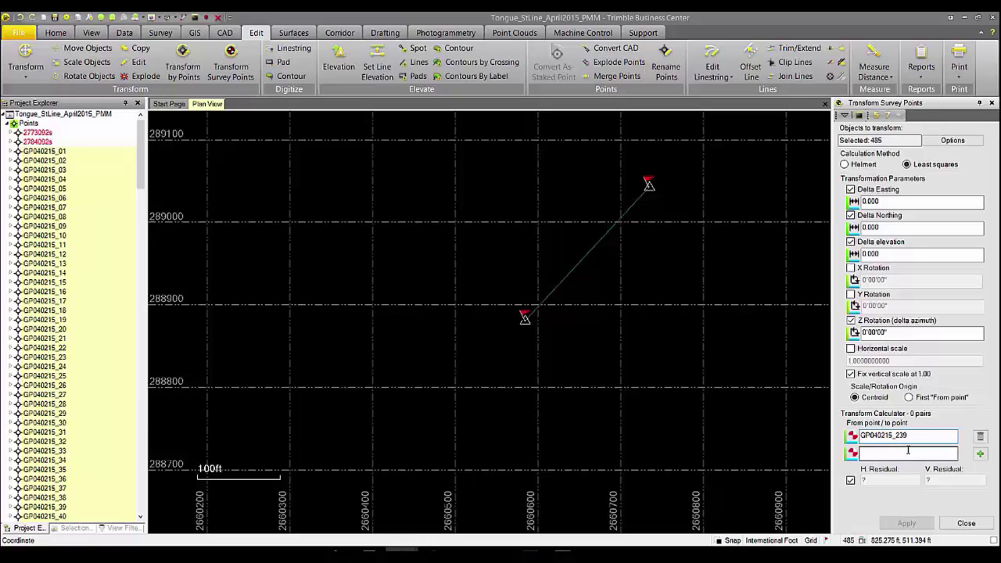
pyautogui.click(525, 318)
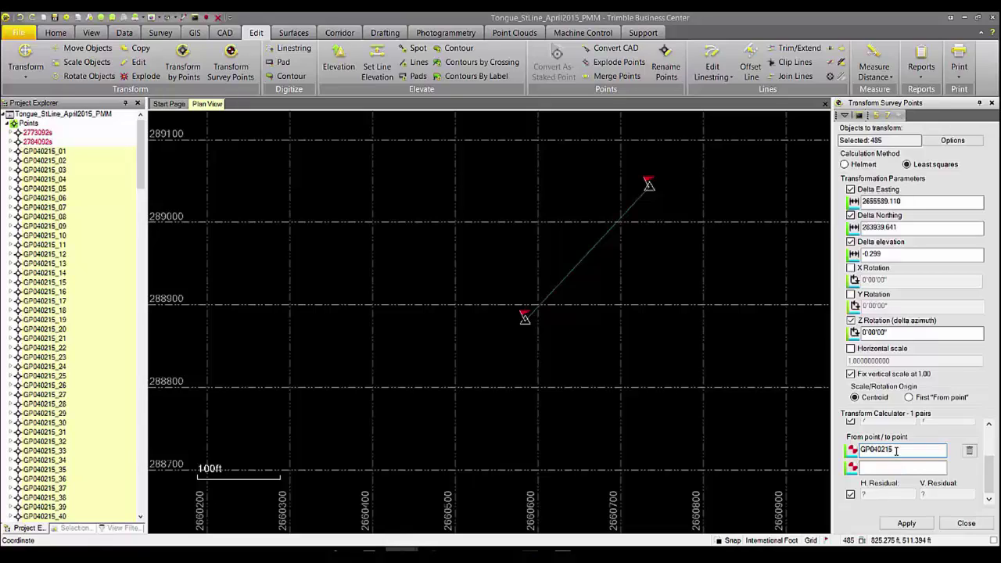
pyautogui.click(933, 469)
pyautogui.click(648, 183)
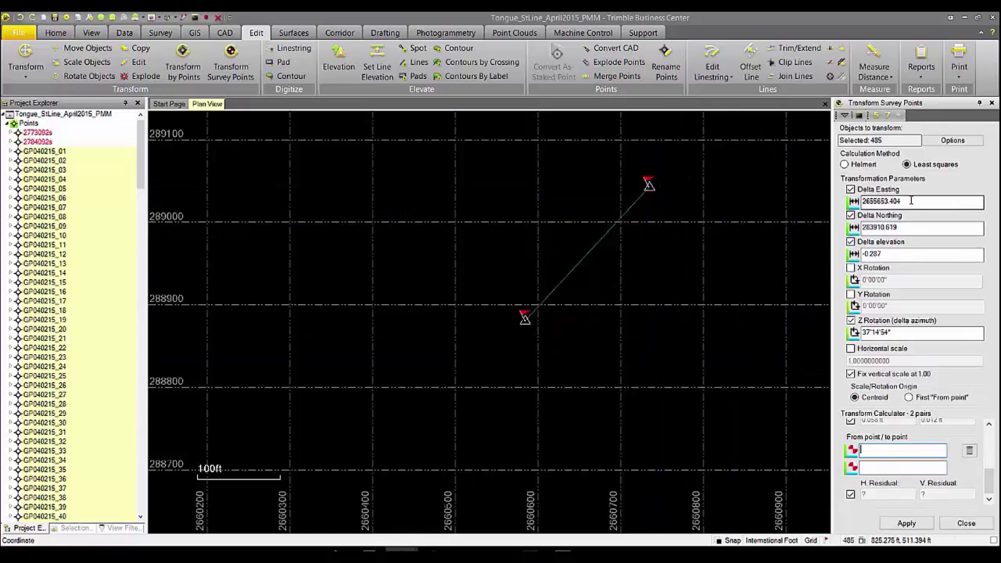
# Apply the transformation, accept the report, and review its residuals and 243 transformed points
pyautogui.click(908, 524)
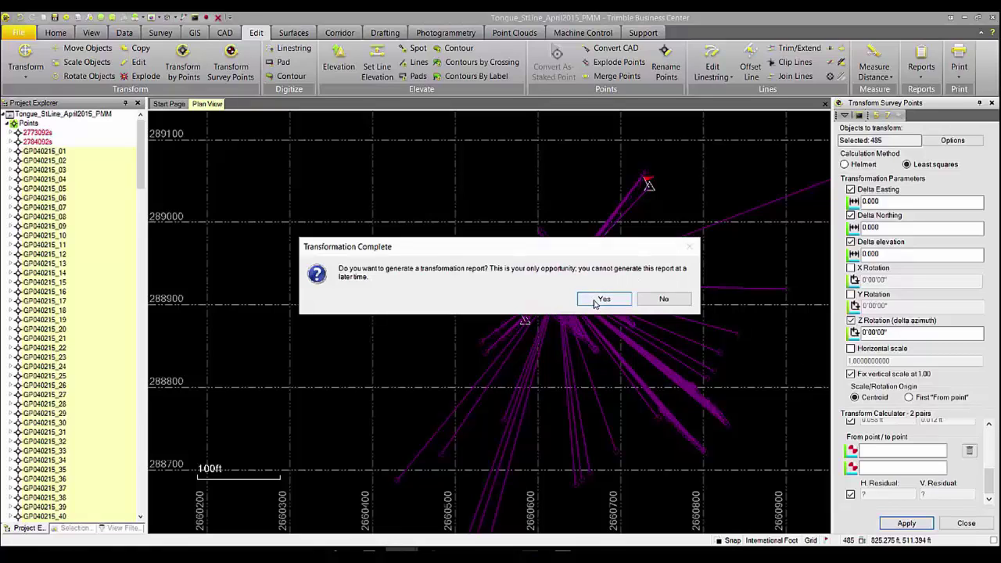
pyautogui.click(594, 302)
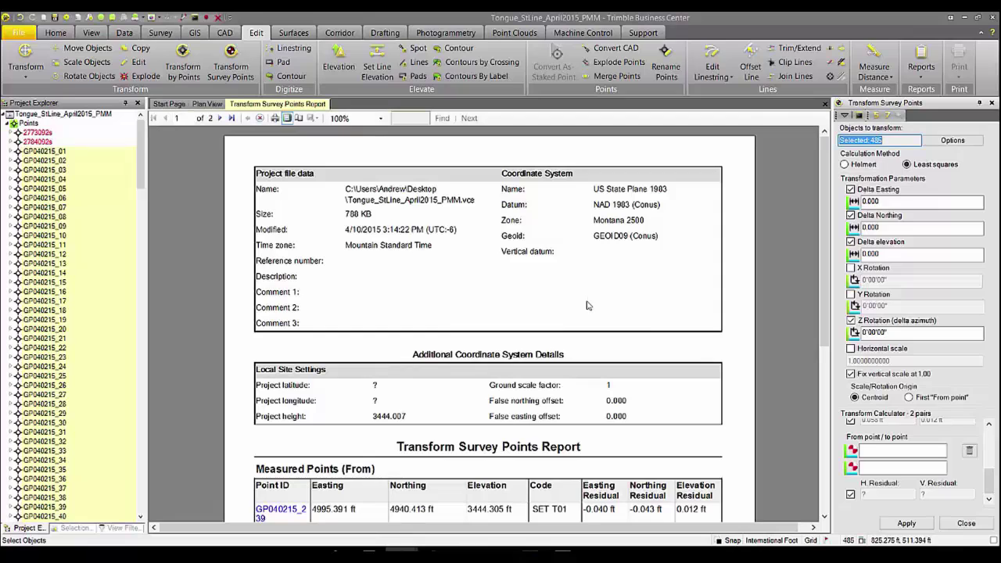
pyautogui.scroll(-5, 534, 300)
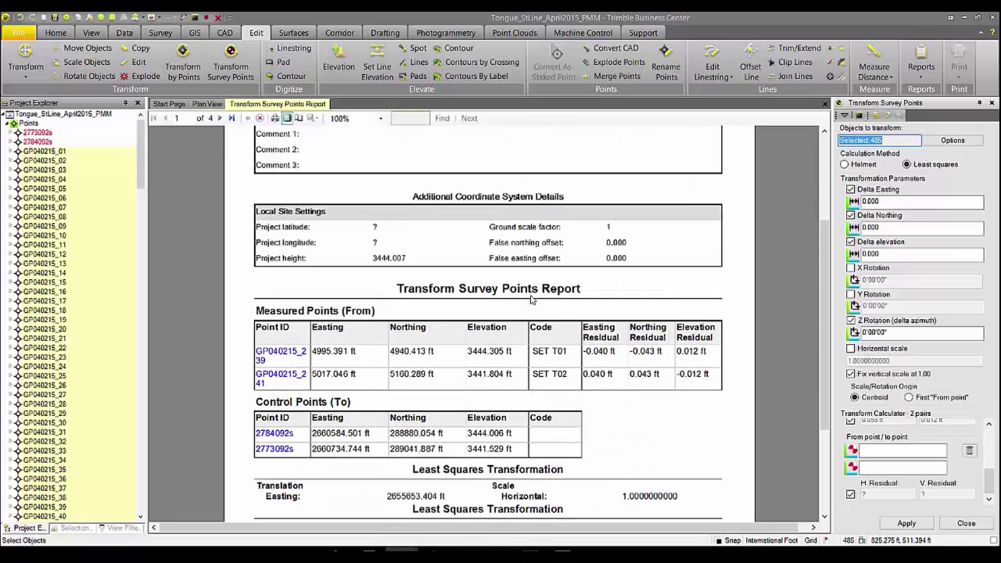
pyautogui.scroll(-1, 532, 300)
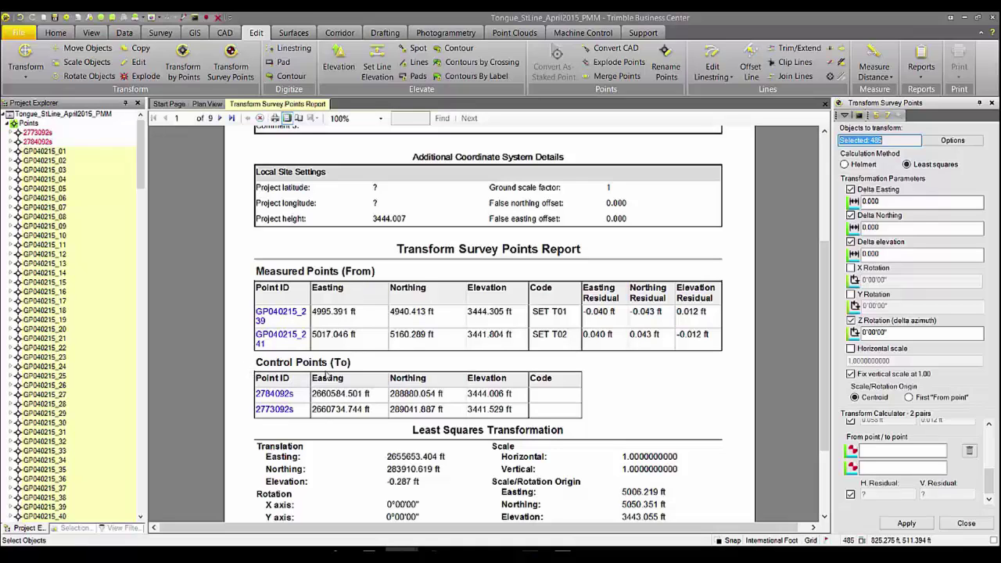
pyautogui.scroll(-3, 376, 383)
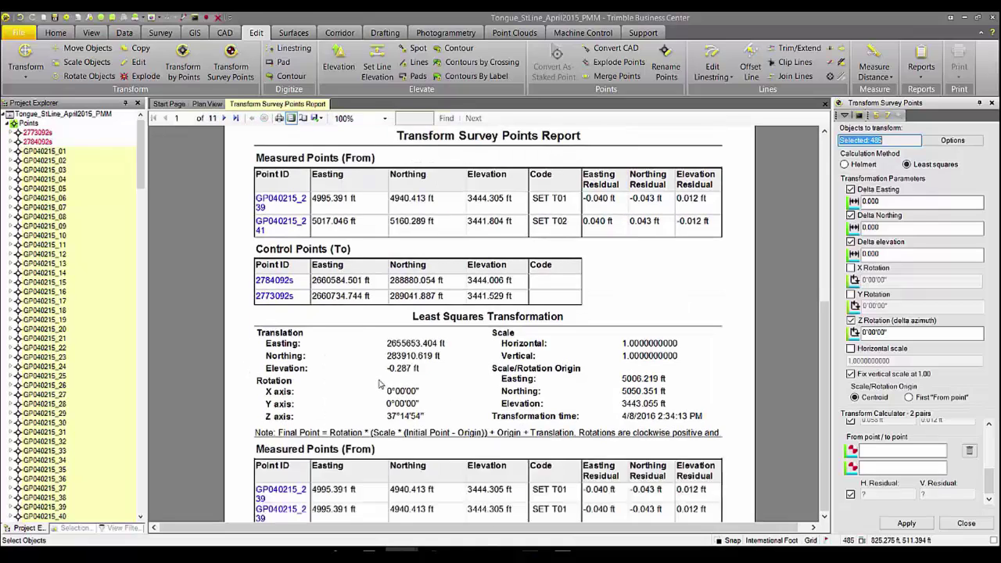
pyautogui.scroll(-10, 378, 383)
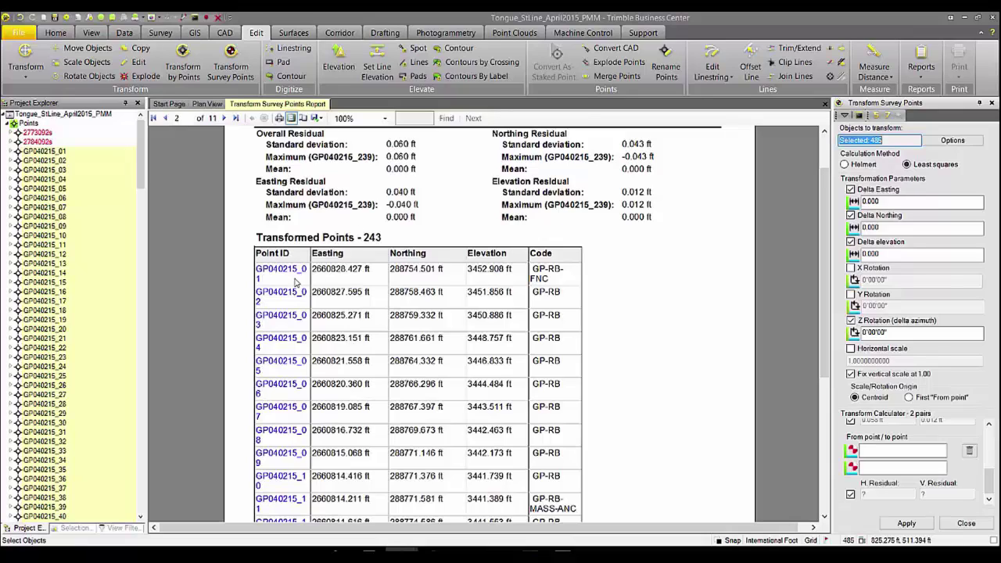
# Return to Plan View, close Transform Survey Points, and clear the point selection
pyautogui.click(208, 104)
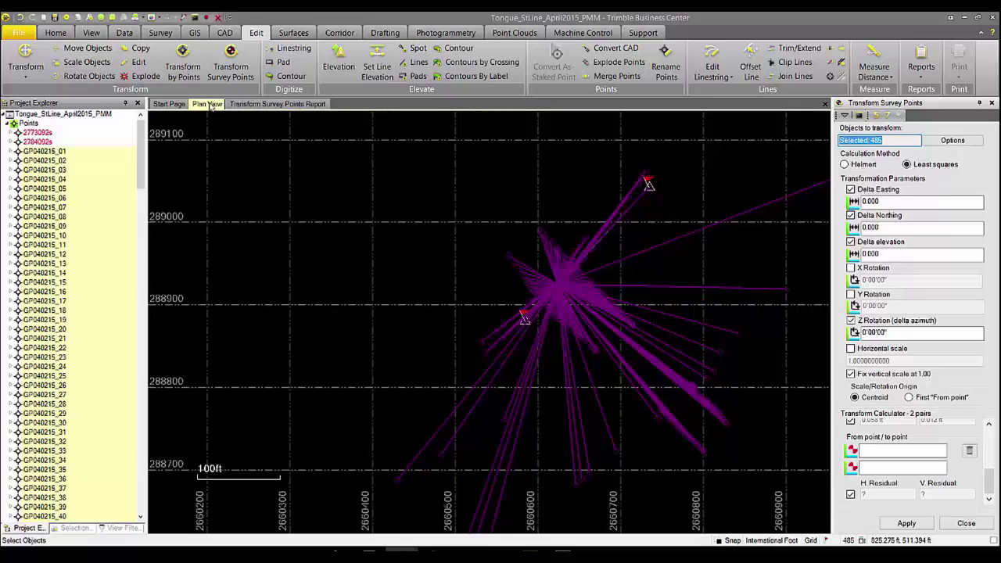
pyautogui.click(966, 523)
pyautogui.scroll(5, 514, 326)
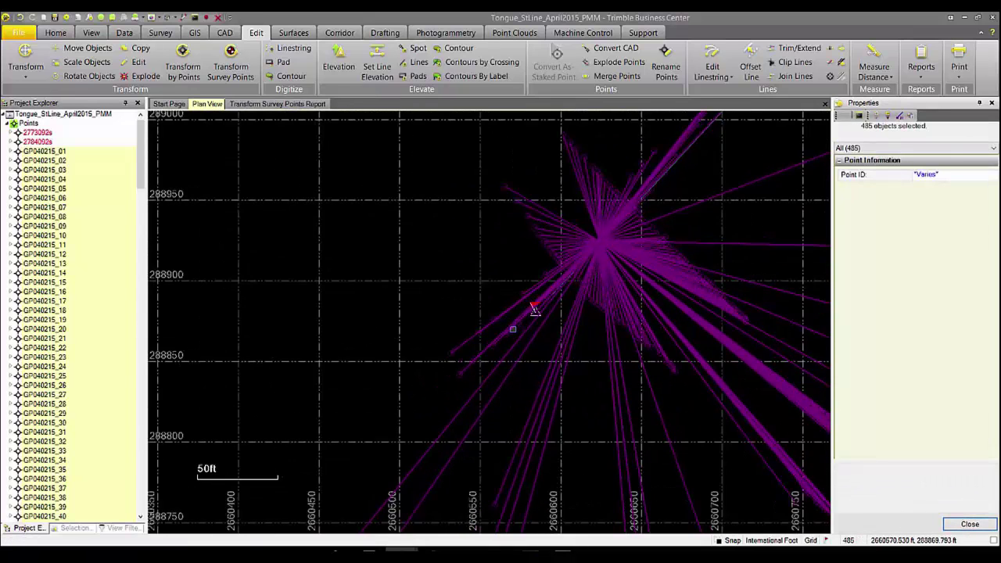
pyautogui.press('Escape')
pyautogui.scroll(4, 522, 309)
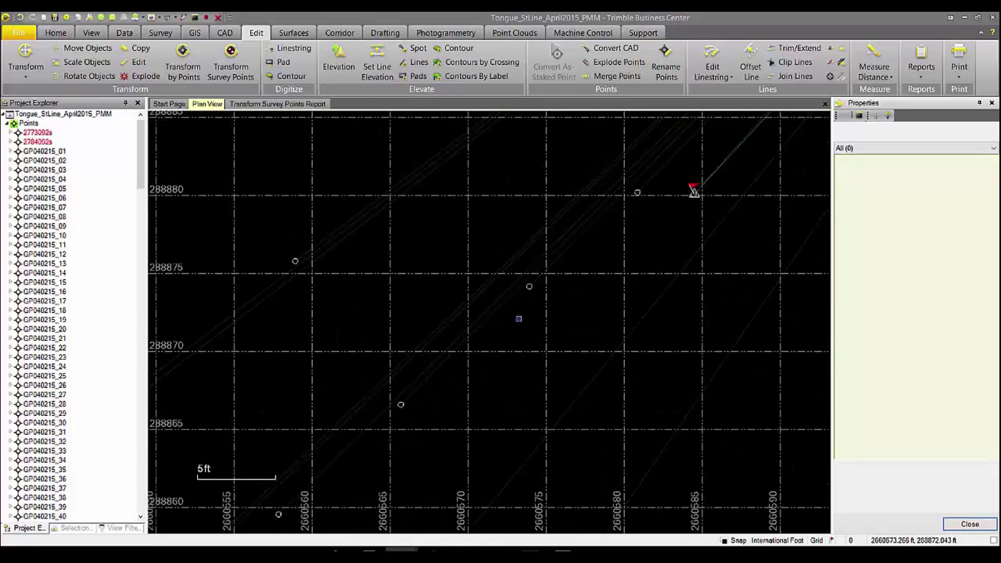
# Check the transformed coordinates of point GP040215_234, then close its properties
pyautogui.click(528, 286)
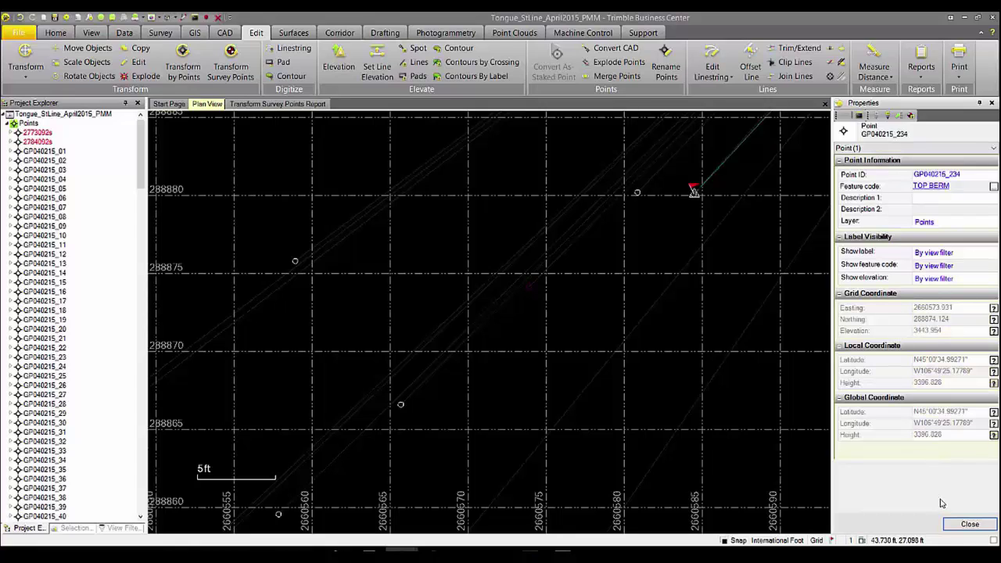
pyautogui.click(953, 525)
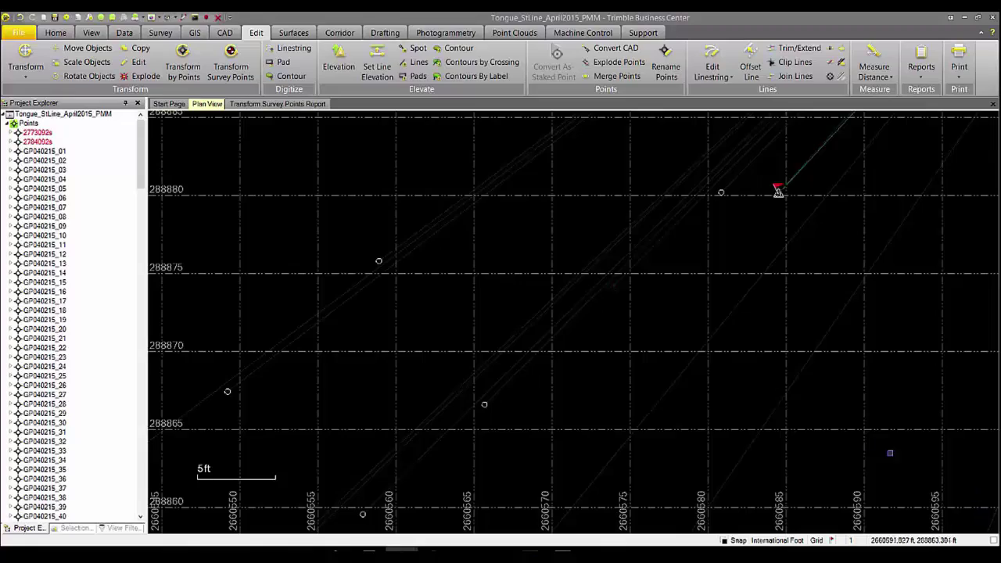
pyautogui.scroll(-4, 762, 358)
pyautogui.scroll(-5, 762, 358)
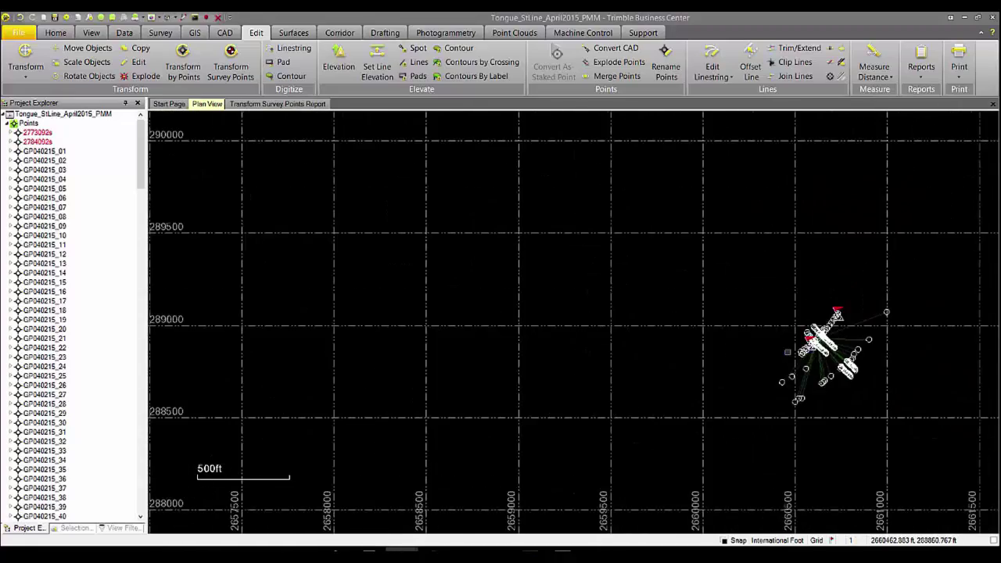
pyautogui.scroll(-10, 840, 348)
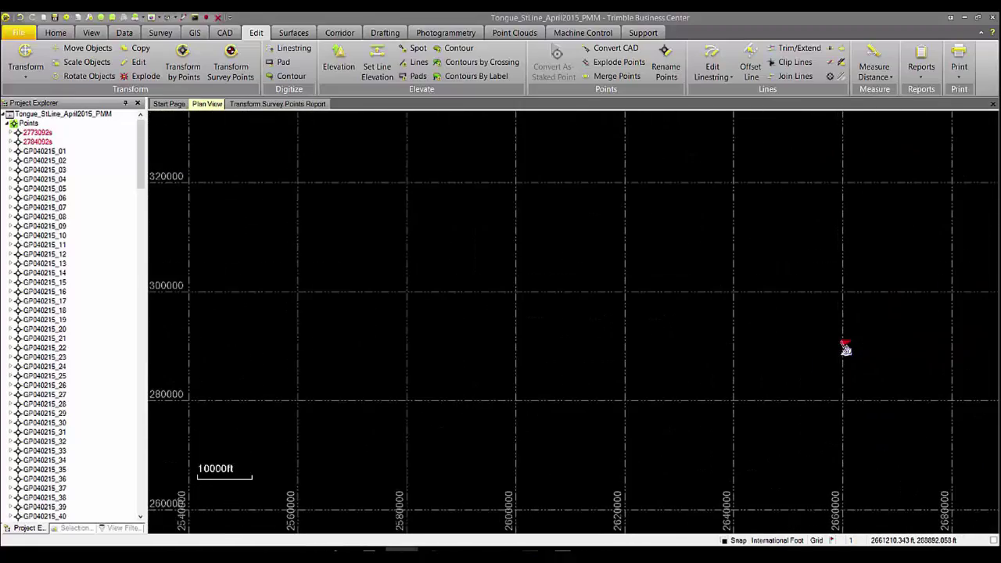